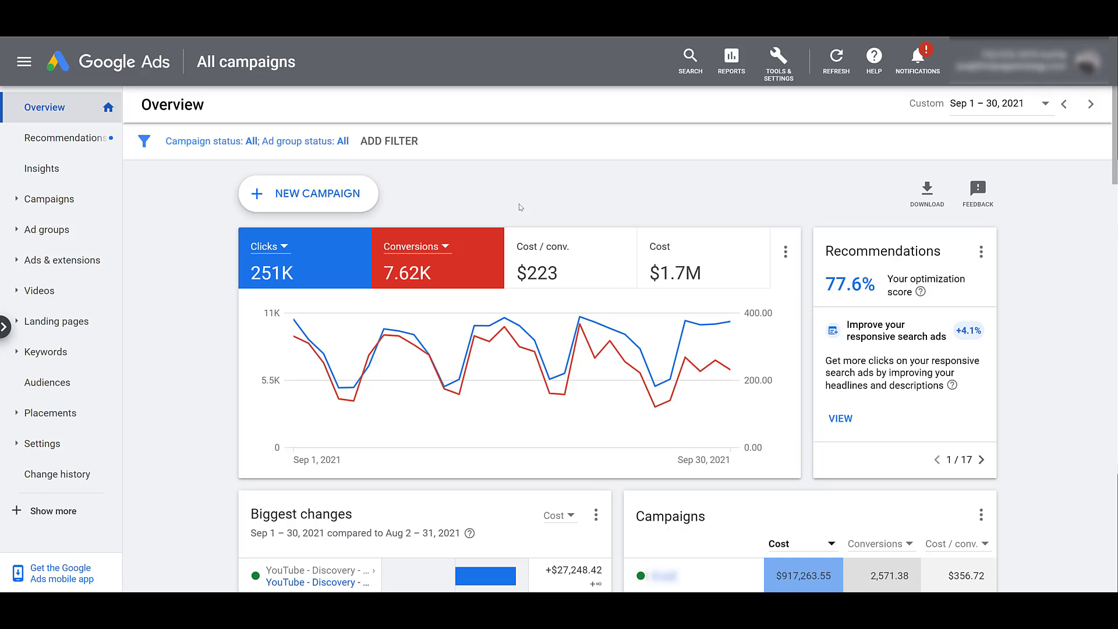
Step: Open the change history and expand the first max CPC decrease, from $8.47 to $8.00
left_click(81, 475)
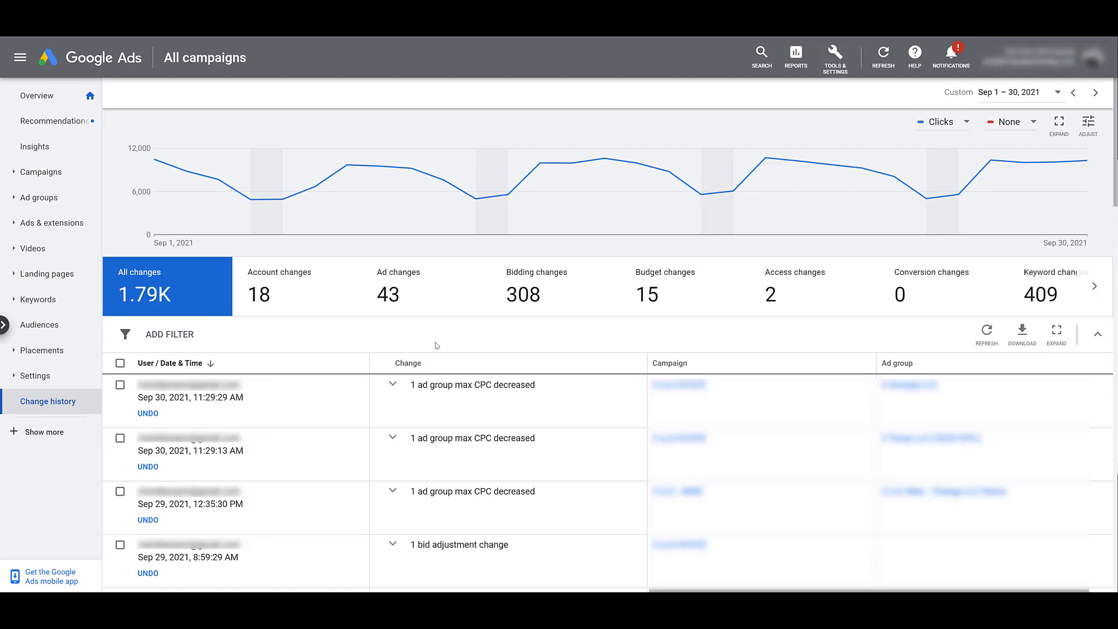
left_click(394, 386)
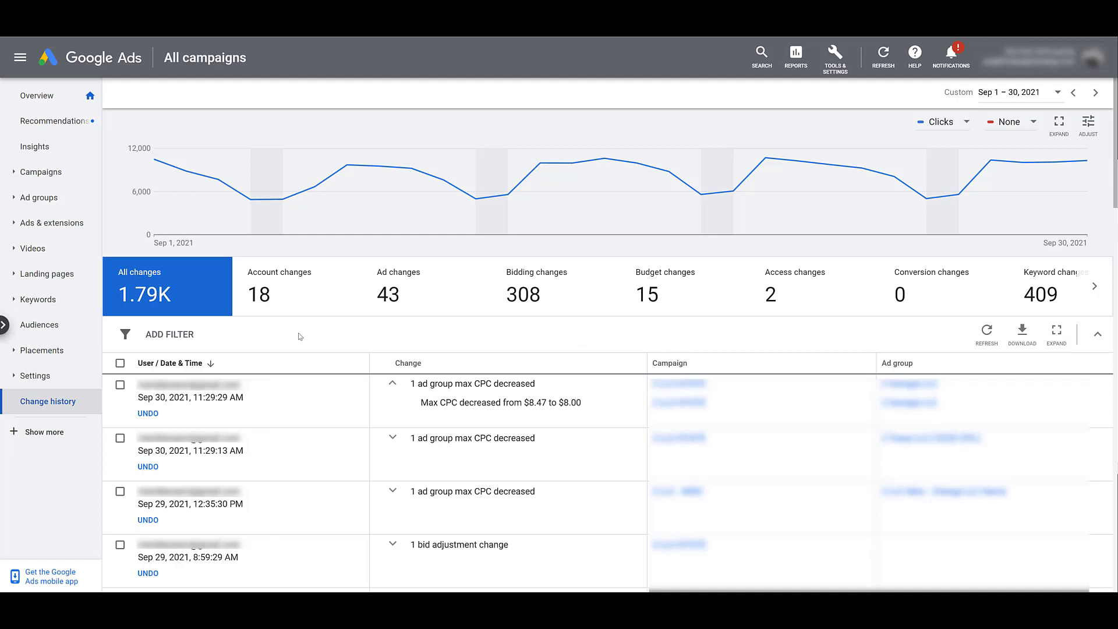
Step: Filter the change history to the 18 Account changes, such as sitelink feed items added
left_click(296, 302)
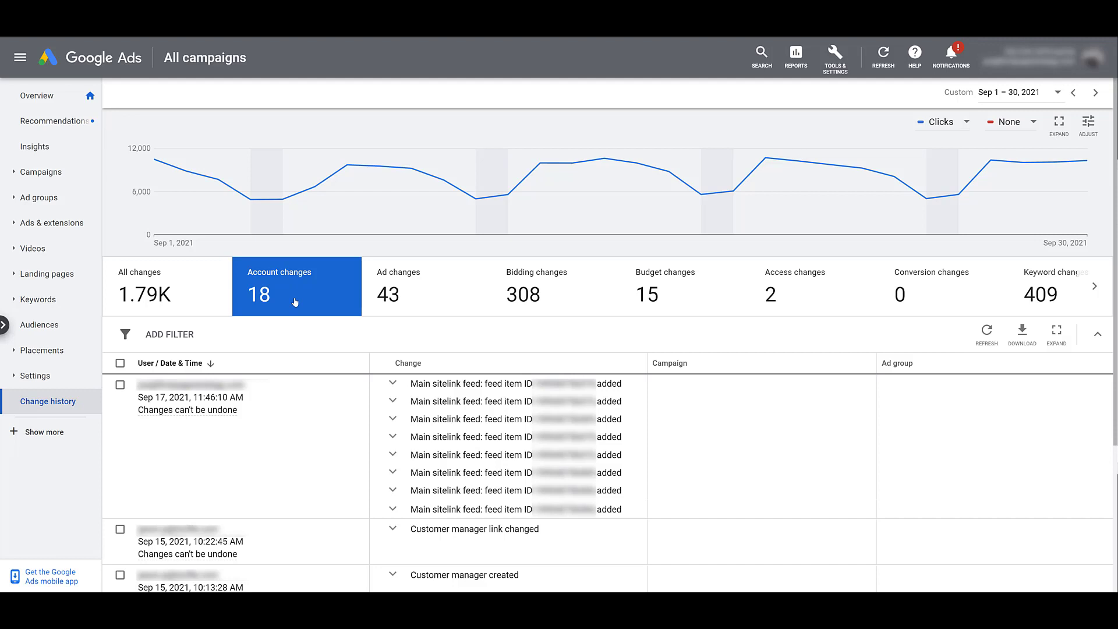
Step: Filter the change history to the 43 Ad changes, mostly responsive video ads created
left_click(424, 296)
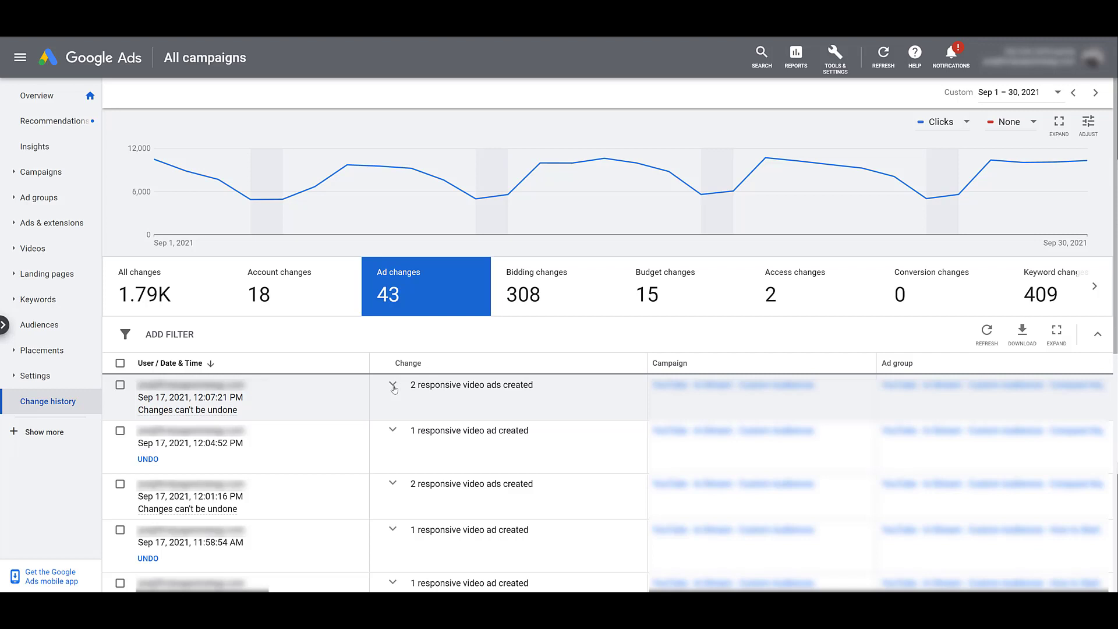
Step: Sort the 308 Bidding changes oldest first and expand the desktop and Mobile Highend bid adjustments
left_click(575, 303)
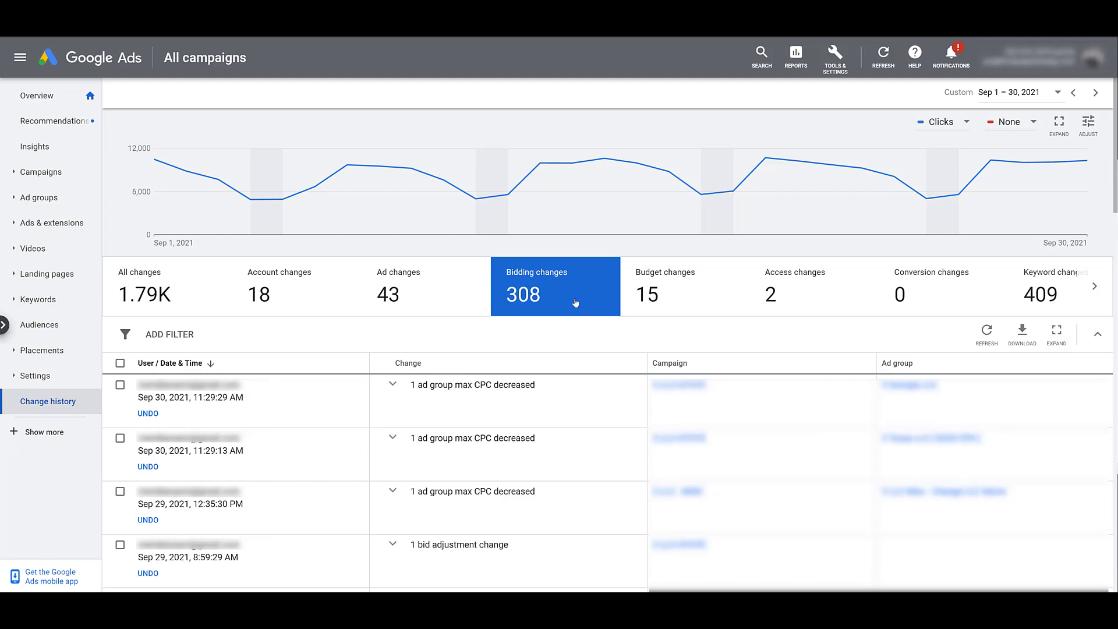
left_click(227, 365)
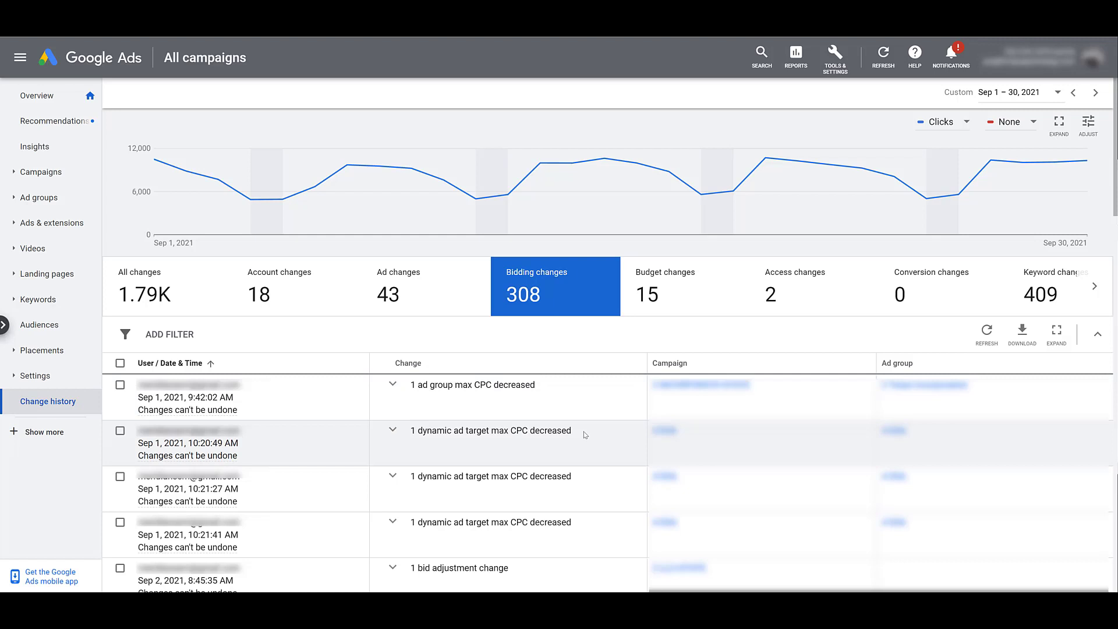
scroll(585, 435, "down", 2)
left_click(393, 455)
left_click(392, 502)
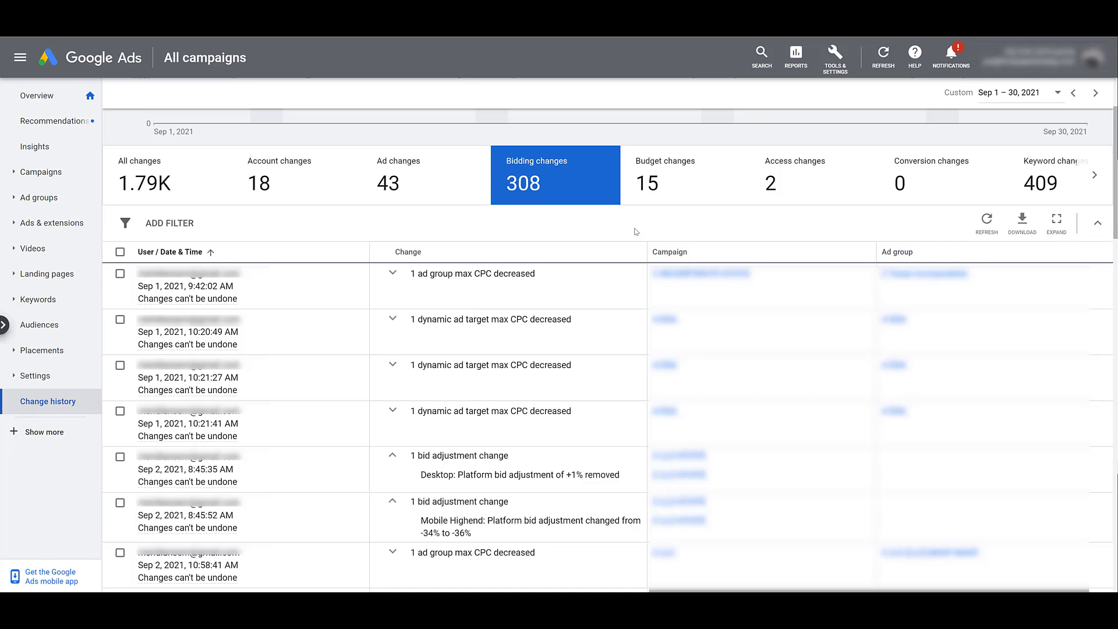
Step: Inspect the budget creation and Sep 9 increase under Budget changes, then filter to Access changes
left_click(668, 195)
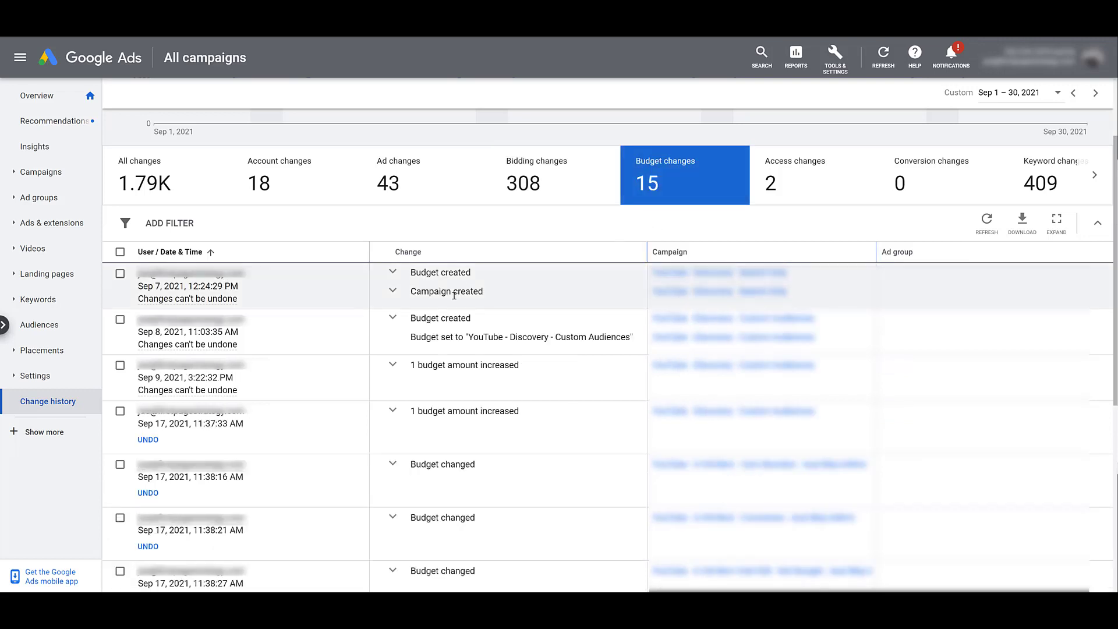
left_click(396, 294)
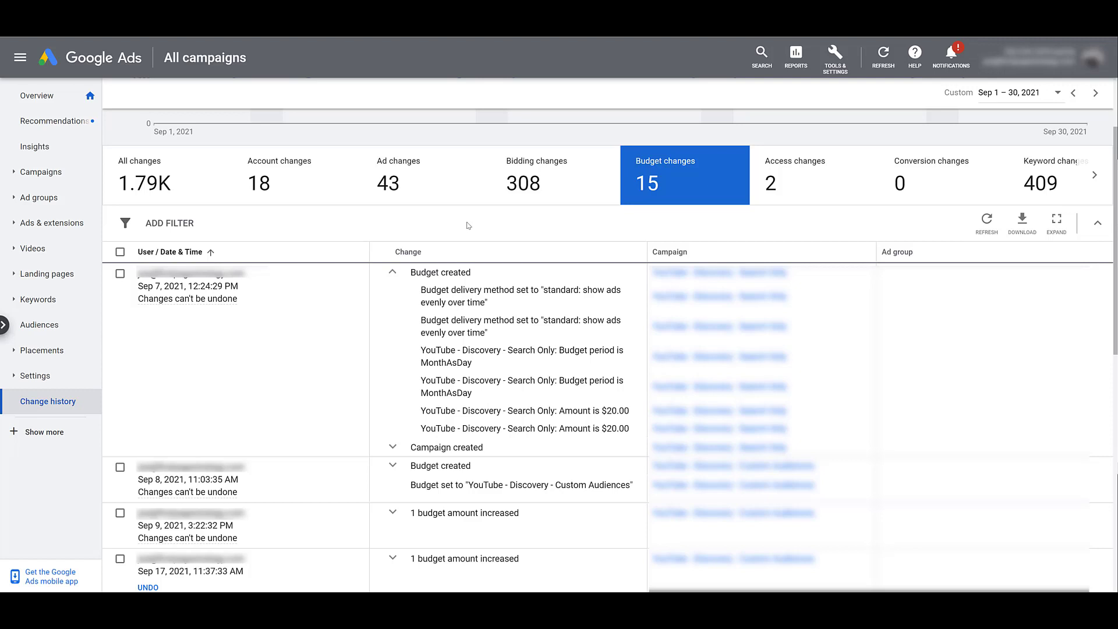
left_click(393, 513)
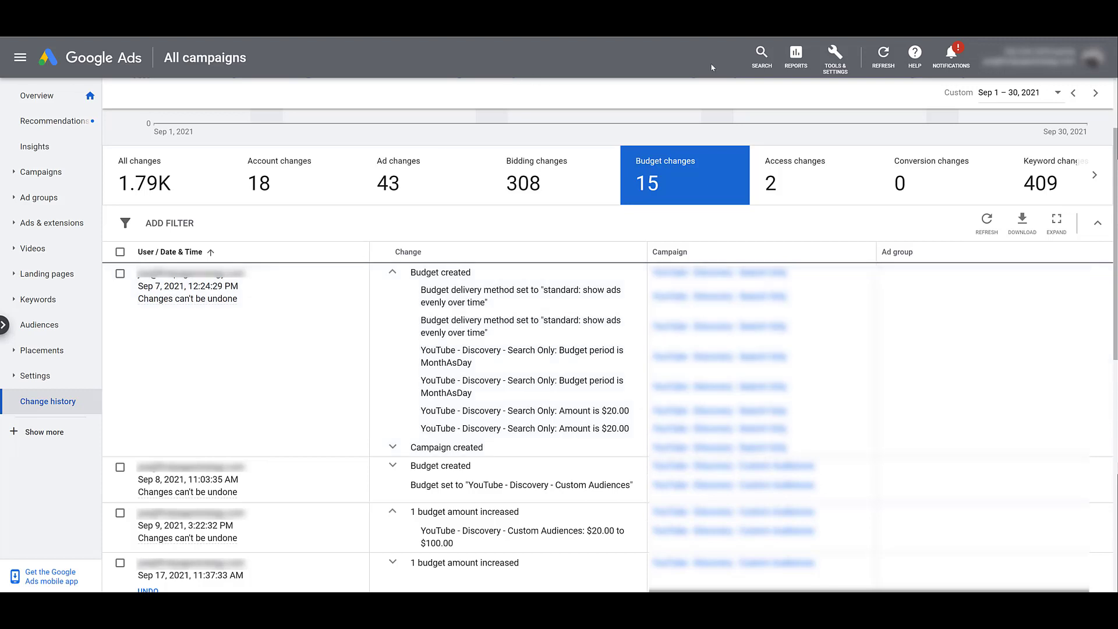
left_click(787, 186)
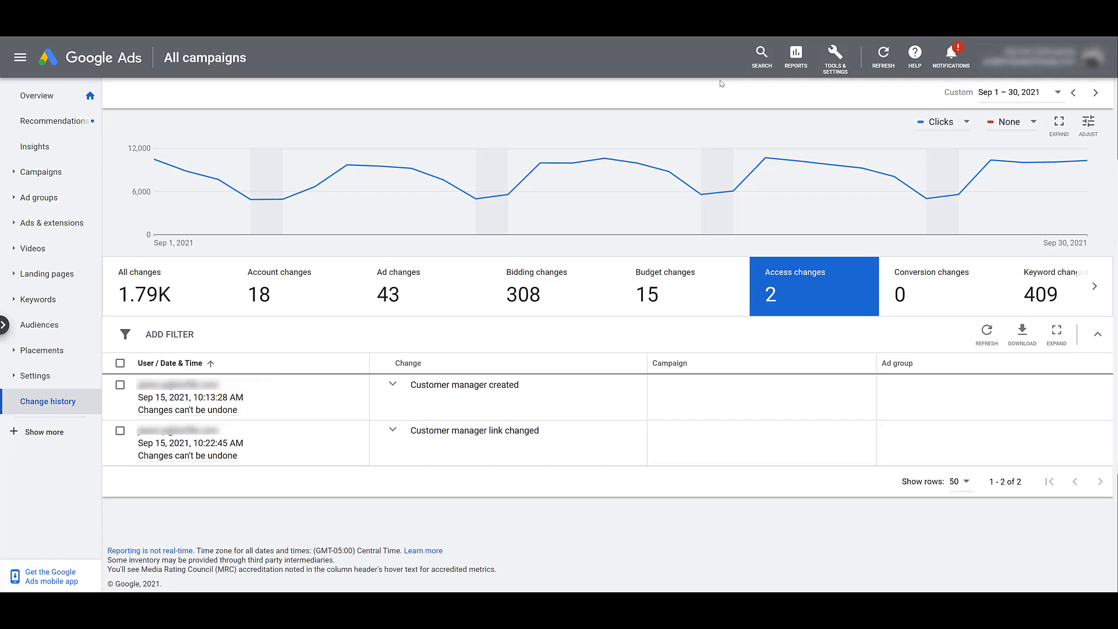
Step: Filter to Conversion changes, which has no entries, and scroll the tiles to reveal more categories
left_click(922, 301)
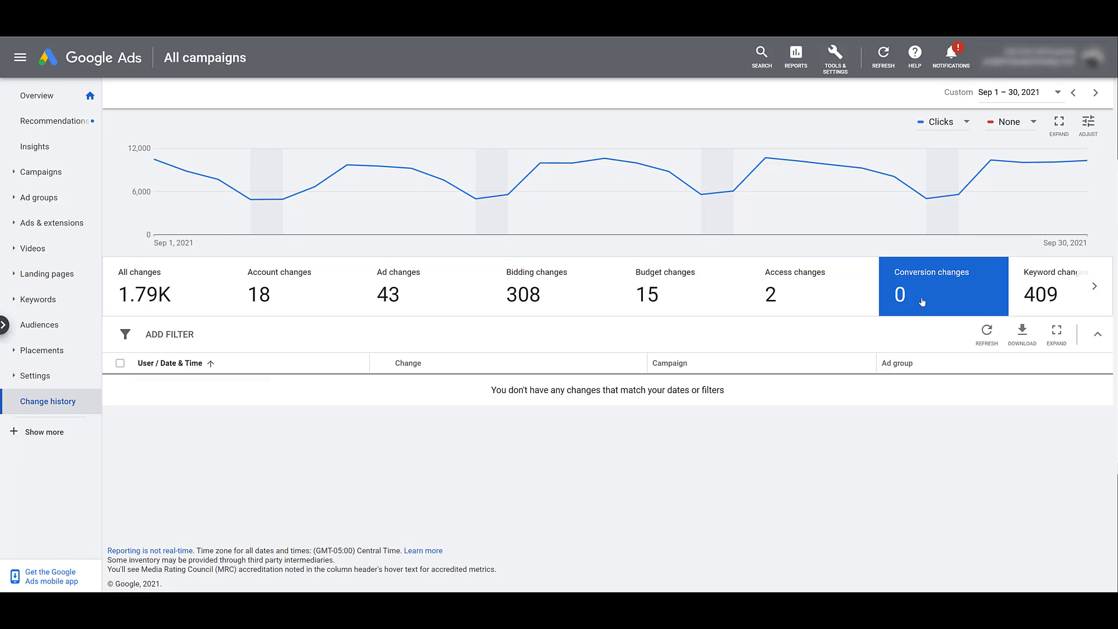
left_click(1095, 287)
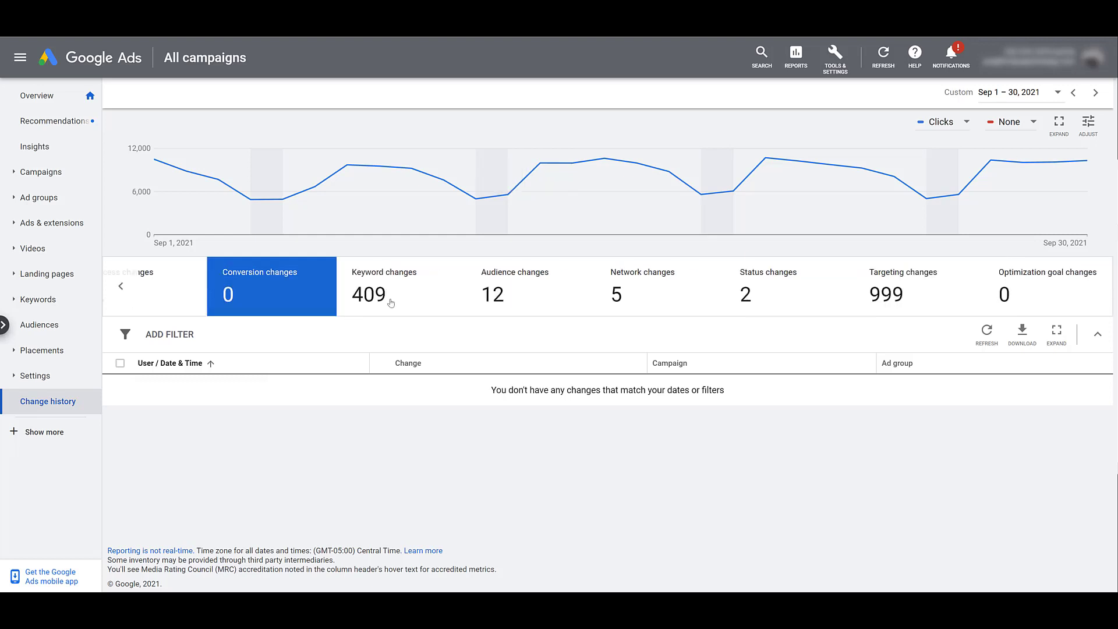
Step: Review the negative and broad match keywords added under Keyword changes, then filter to Audience changes
left_click(391, 303)
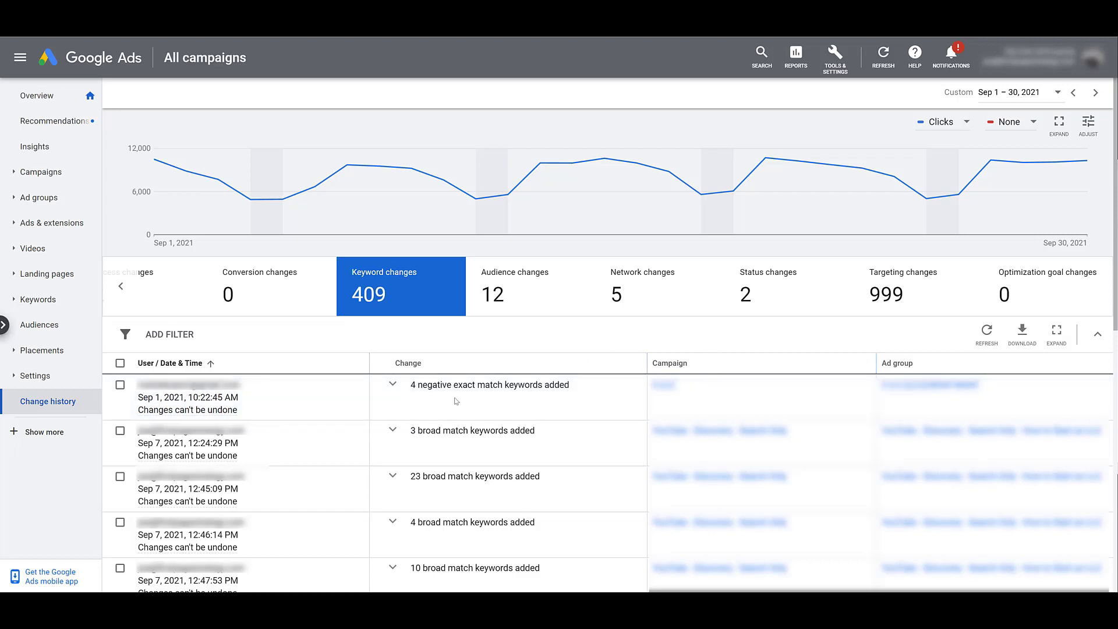
left_click(392, 386)
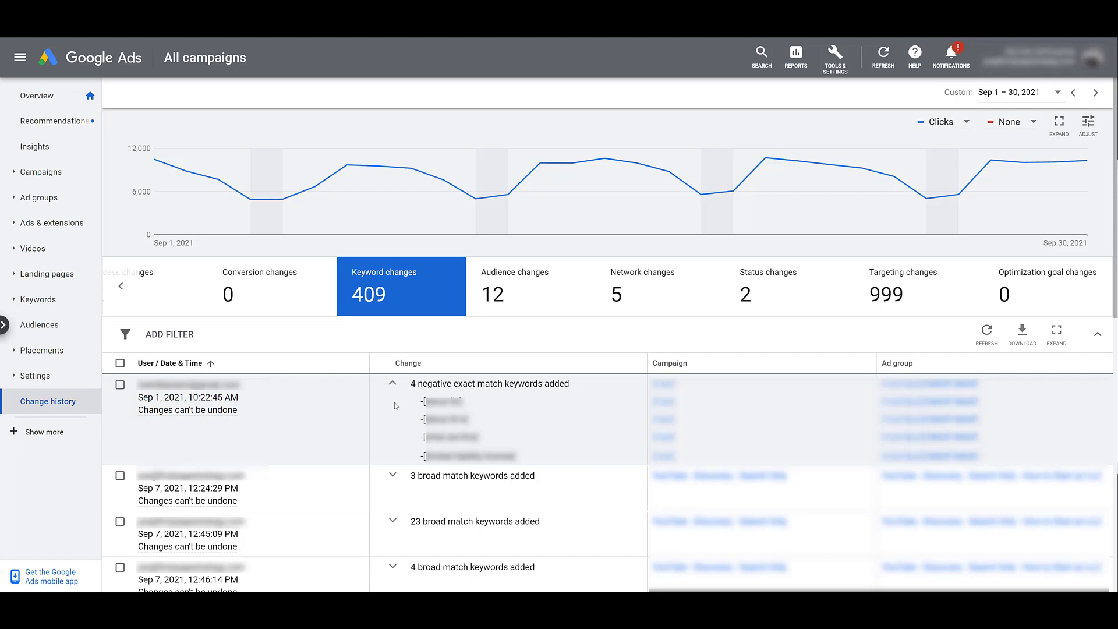
left_click(391, 390)
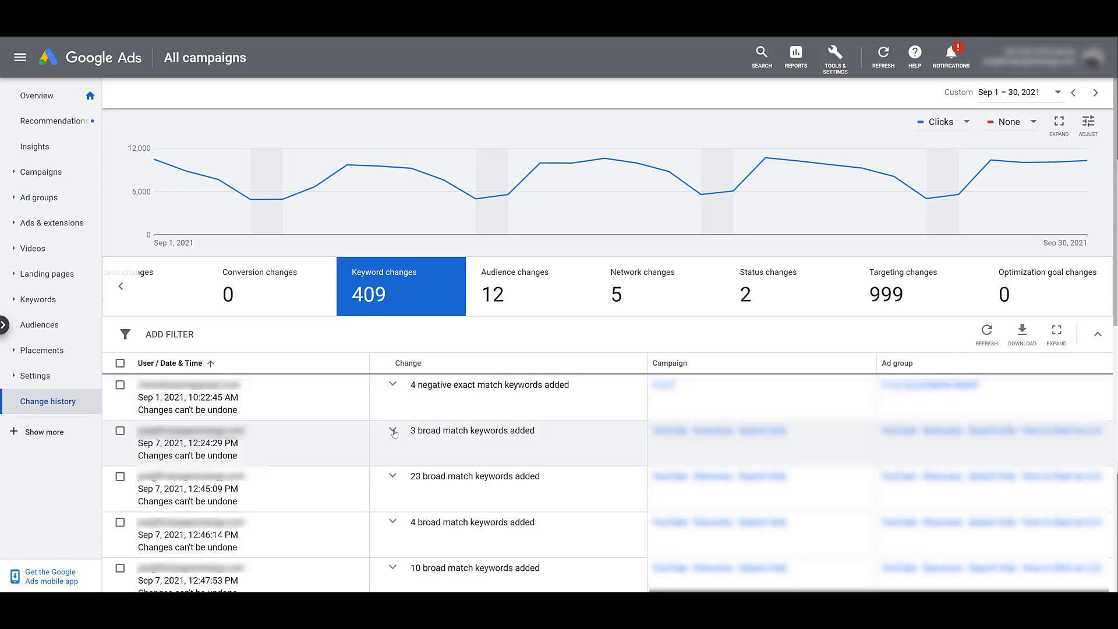
left_click(392, 431)
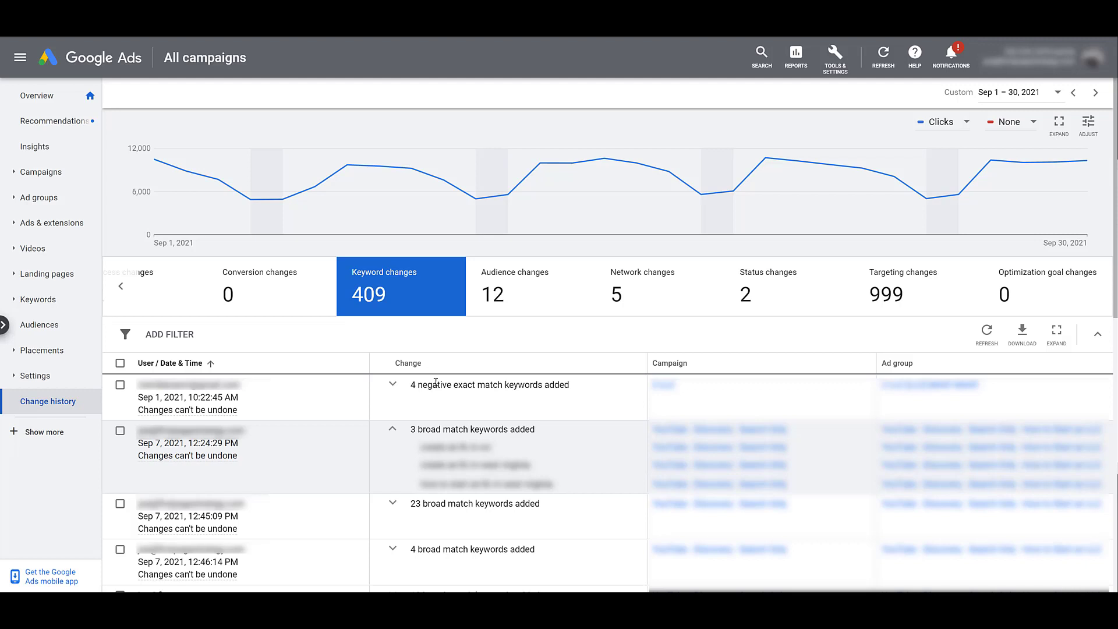
left_click(538, 305)
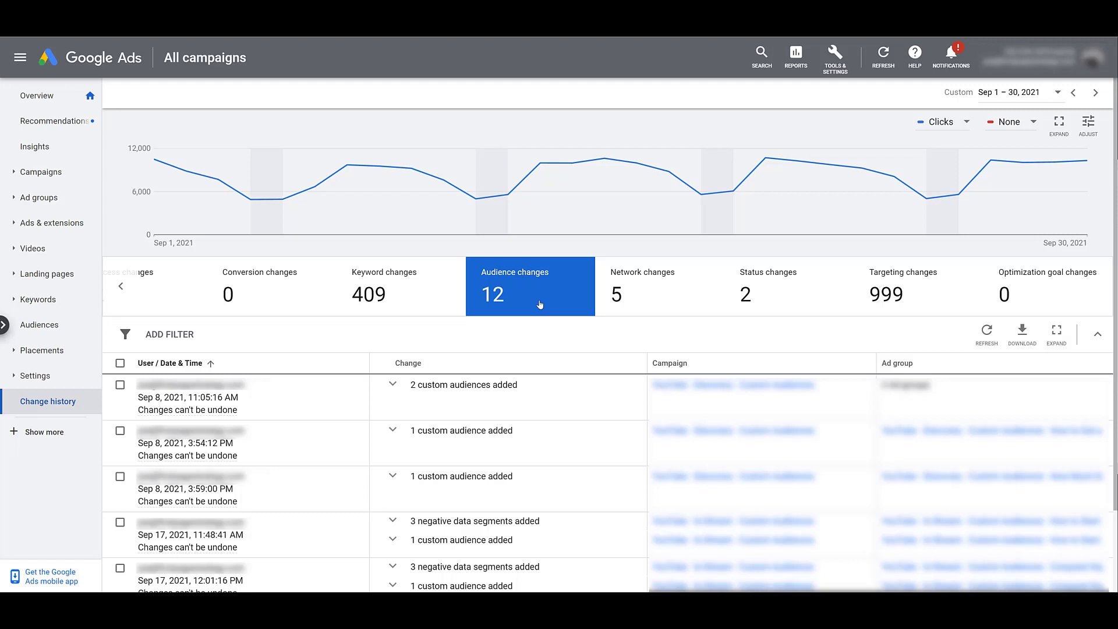
Step: Filter the change history to the 5 Network changes: one campaign created, two changed
left_click(663, 302)
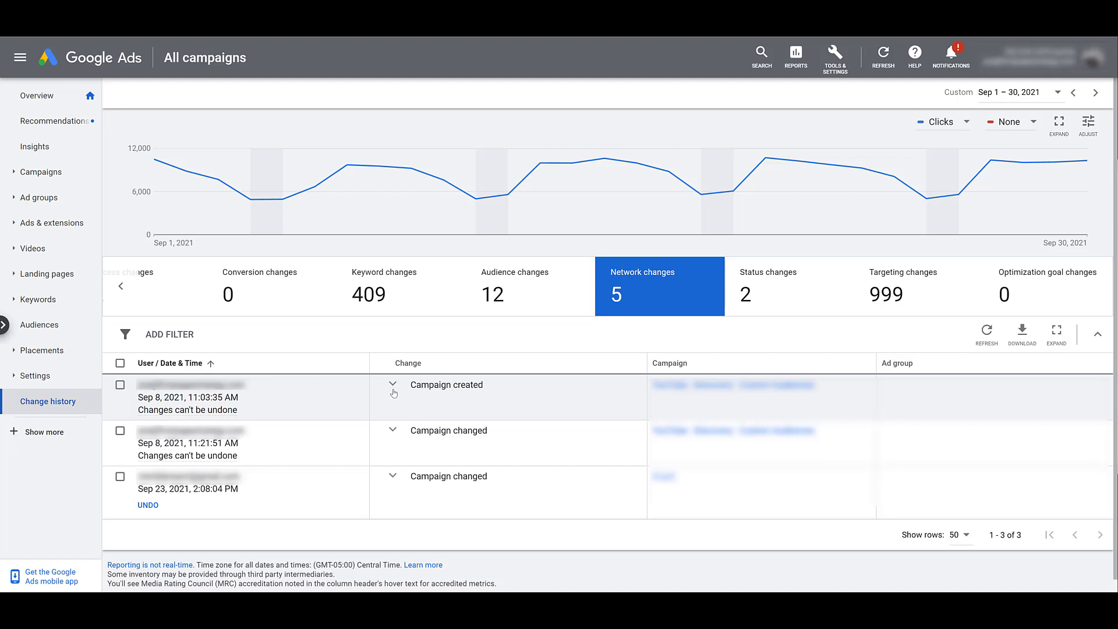
Step: Filter the change history to Status changes, such as the Sep 8 video ad removal
left_click(777, 300)
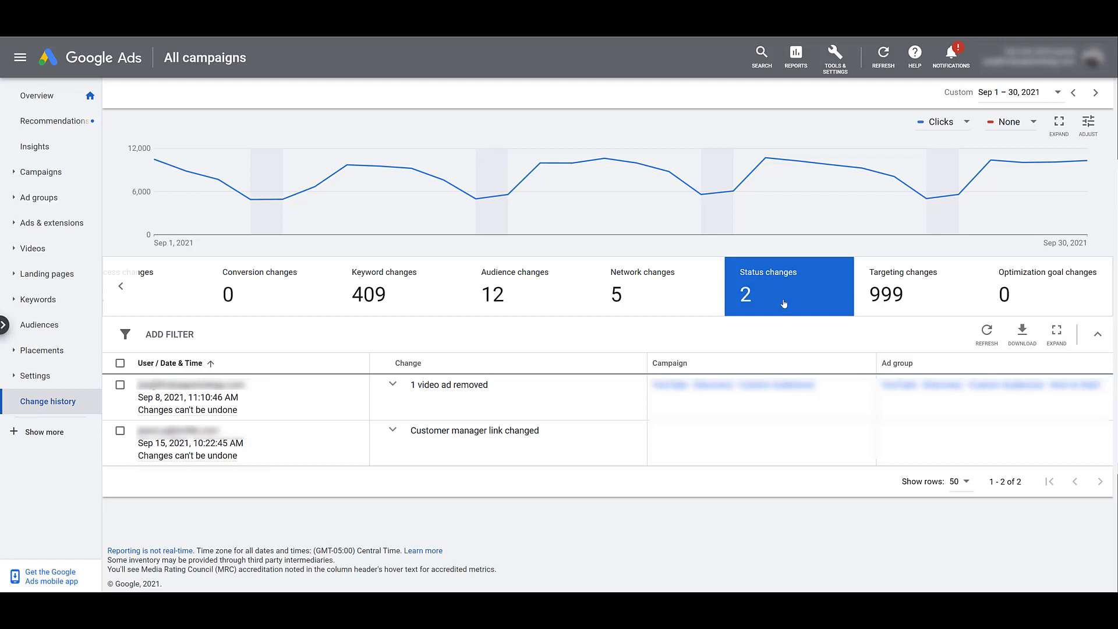
Step: Show the 999 Targeting changes, then bring the Optimization goal changes (0) category into view
left_click(932, 297)
scroll(932, 136, "down", 4)
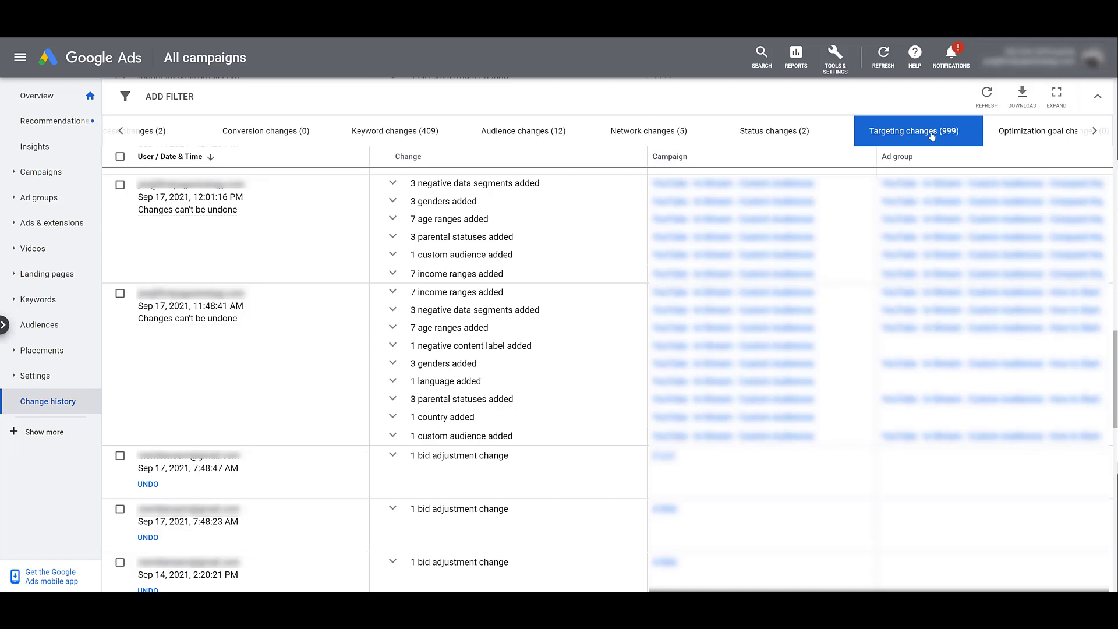
left_click(1095, 131)
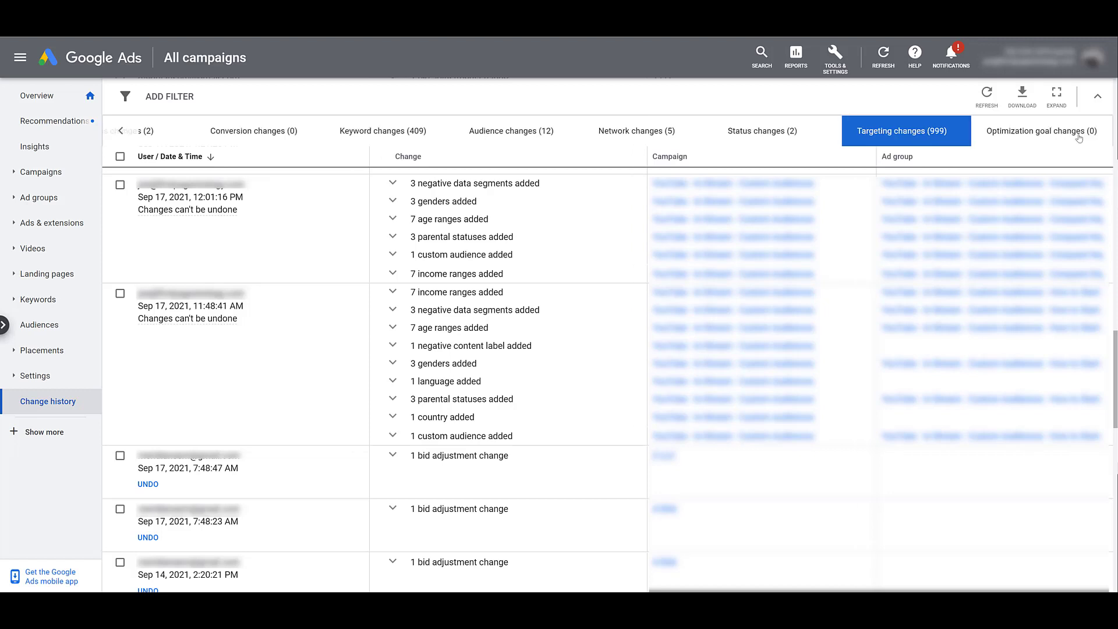
Step: Switch the change history from optimization goal changes back to All changes, showing all 1.79K entries
left_click(1078, 135)
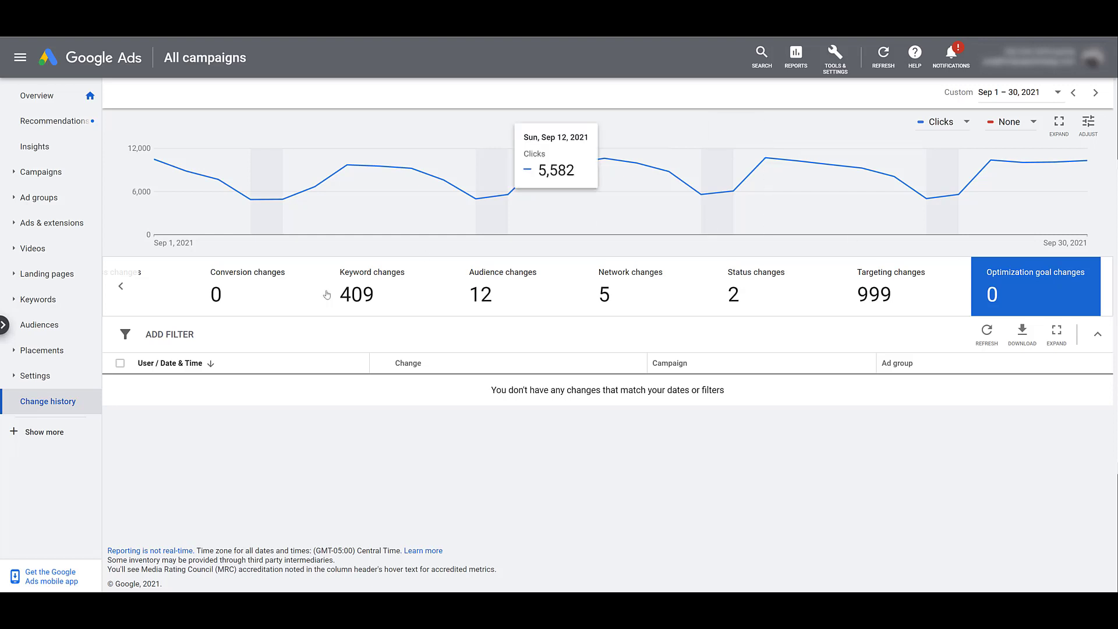
left_click(120, 287)
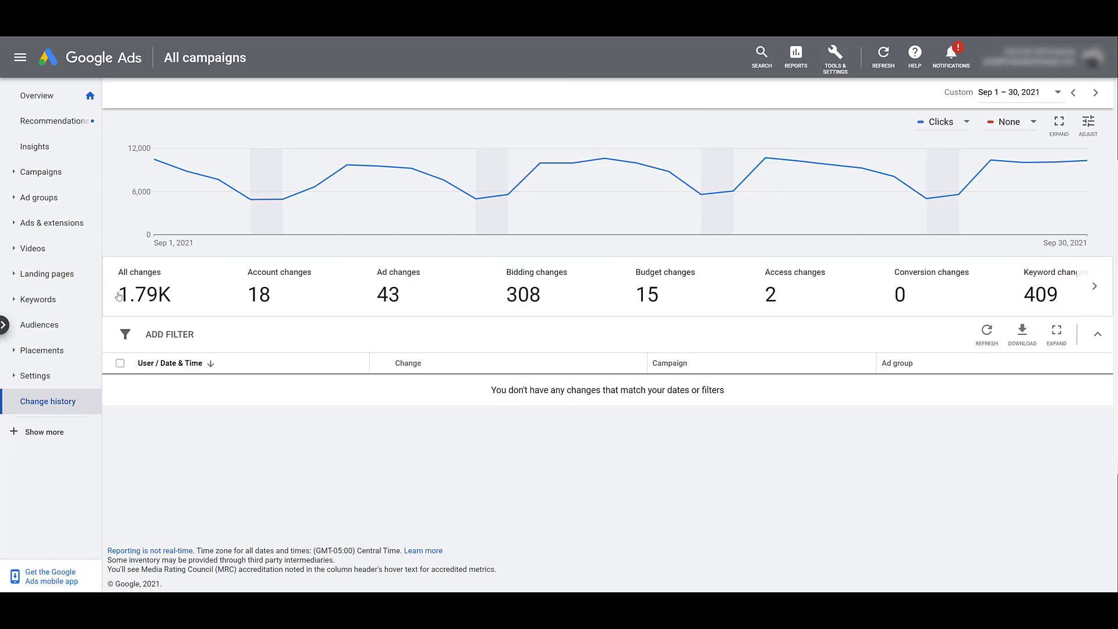
left_click(180, 300)
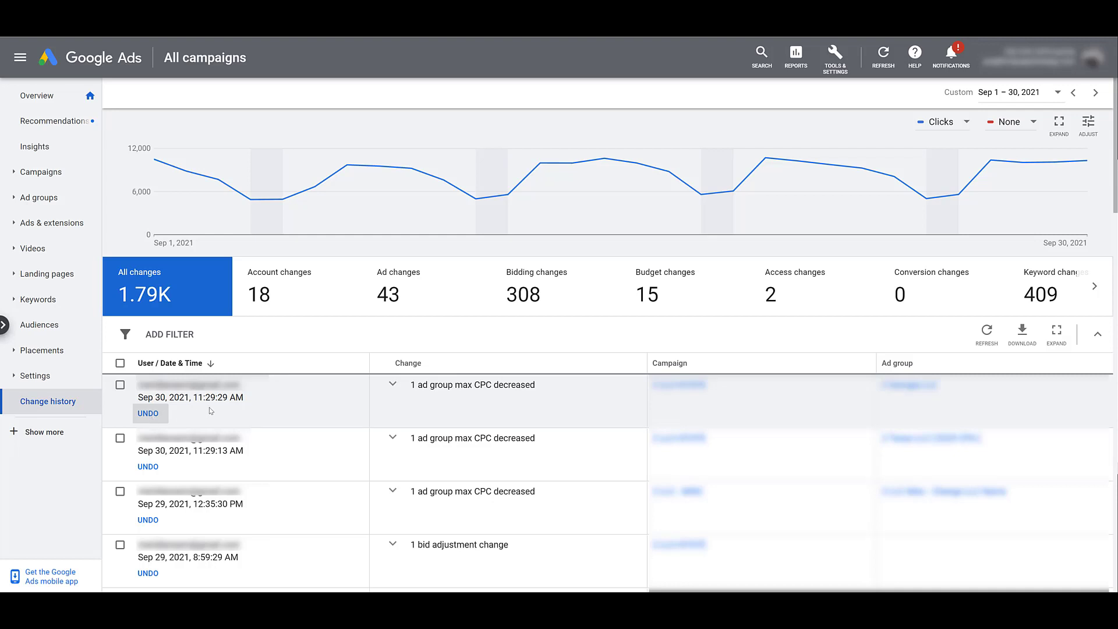
Step: Expand the first change (Max CPC $8.47 to $8.00) and cancel undoing it
left_click(393, 384)
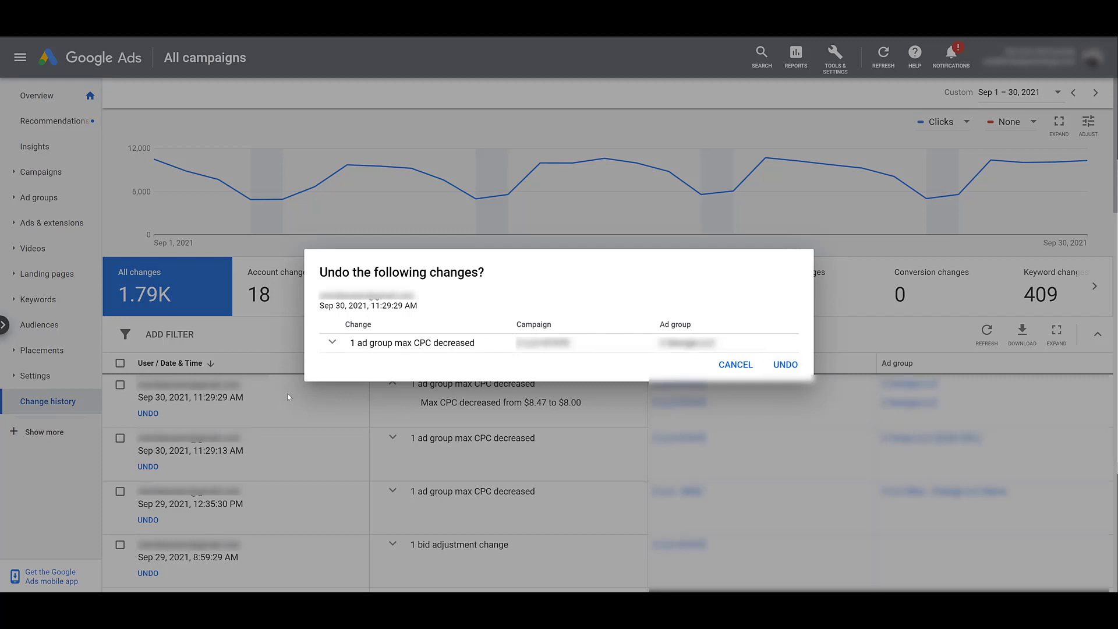
left_click(736, 366)
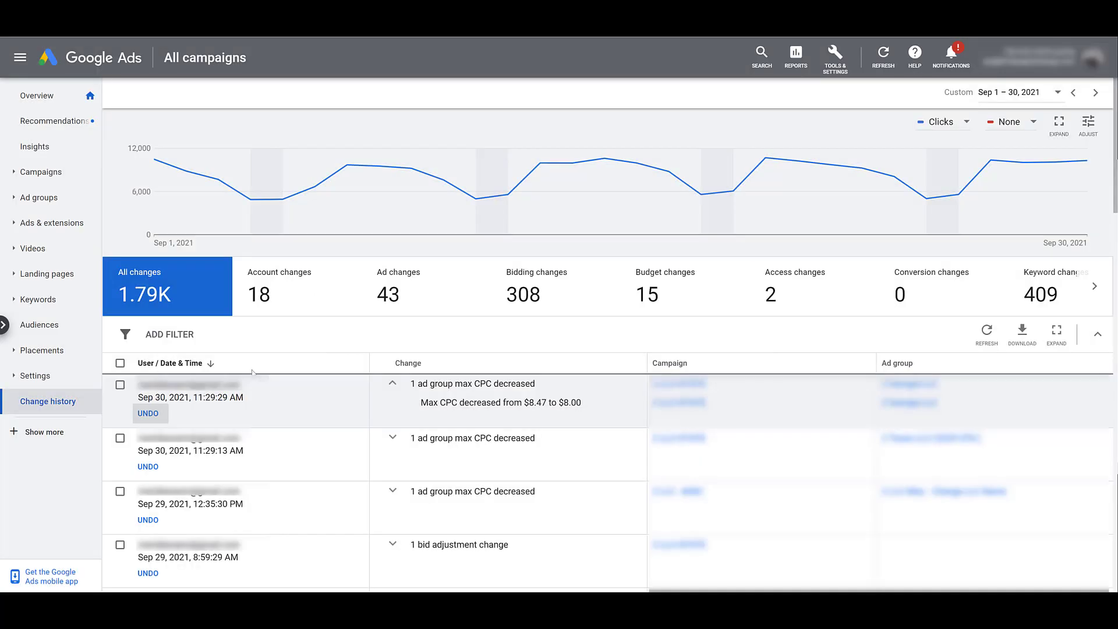
Step: Start adding a filter to the change history
left_click(186, 336)
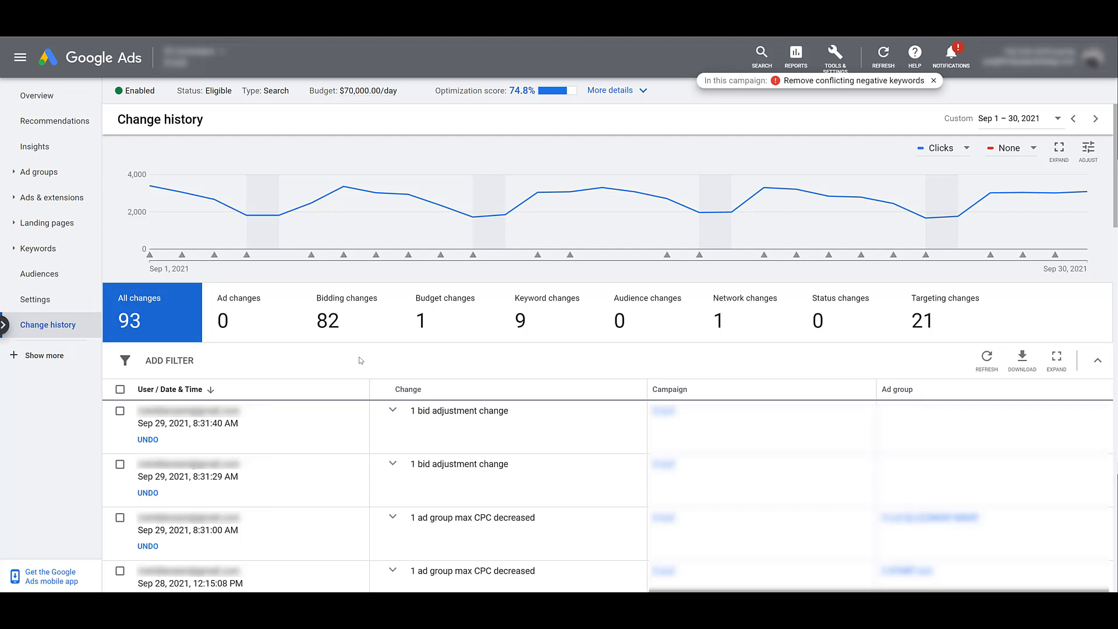
Step: Apply a Change type filter for Bidding (Increase), leaving 58 bidding changes
left_click(181, 367)
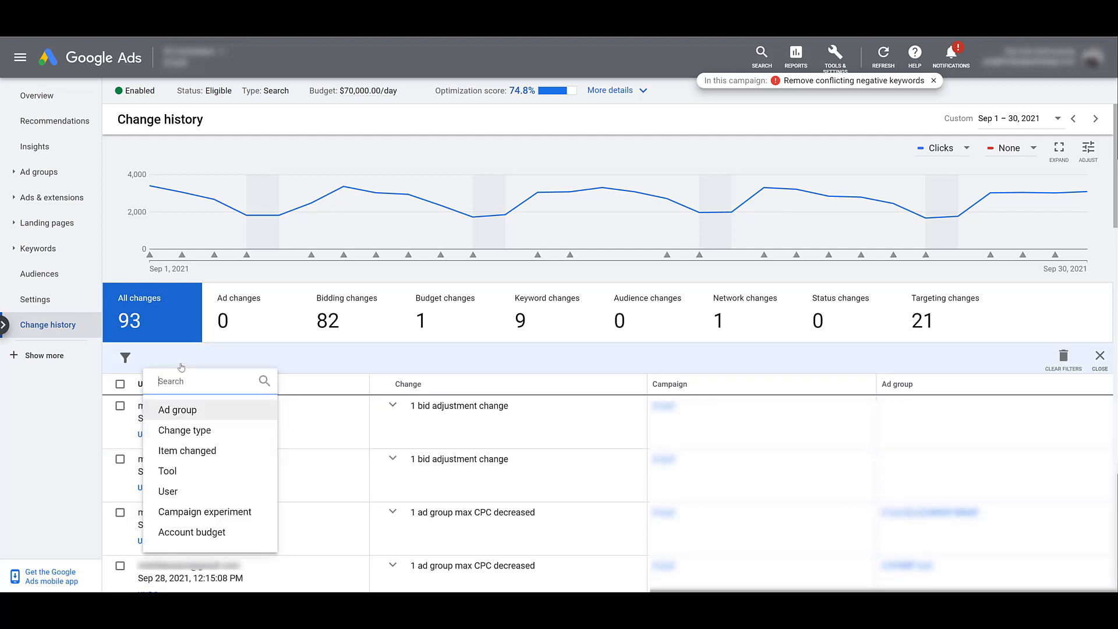
left_click(204, 434)
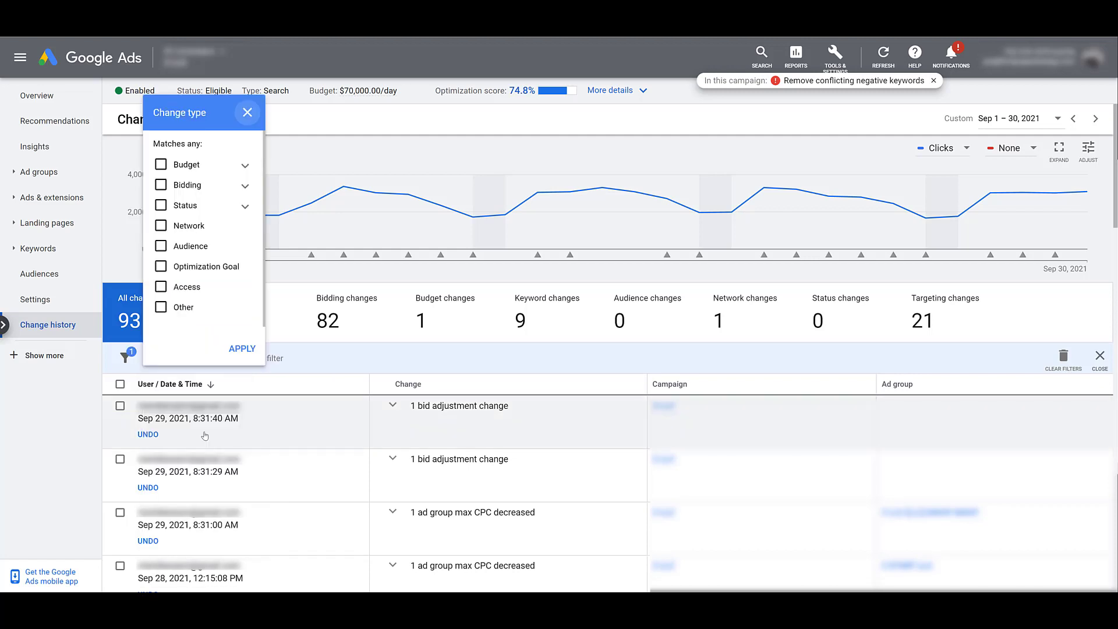
left_click(245, 187)
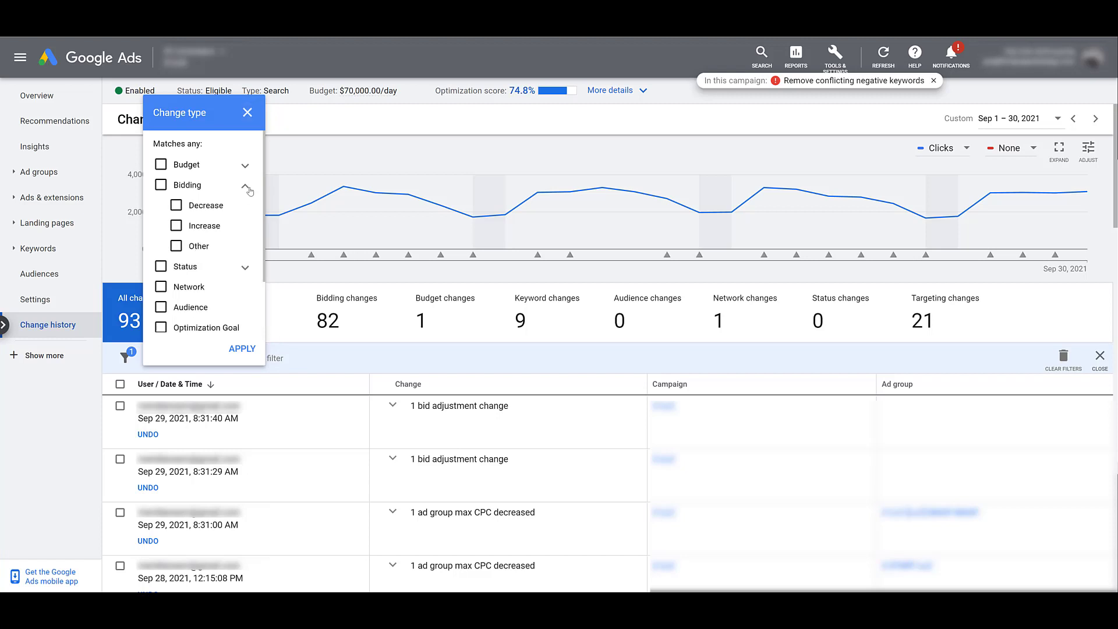
left_click(204, 226)
left_click(242, 348)
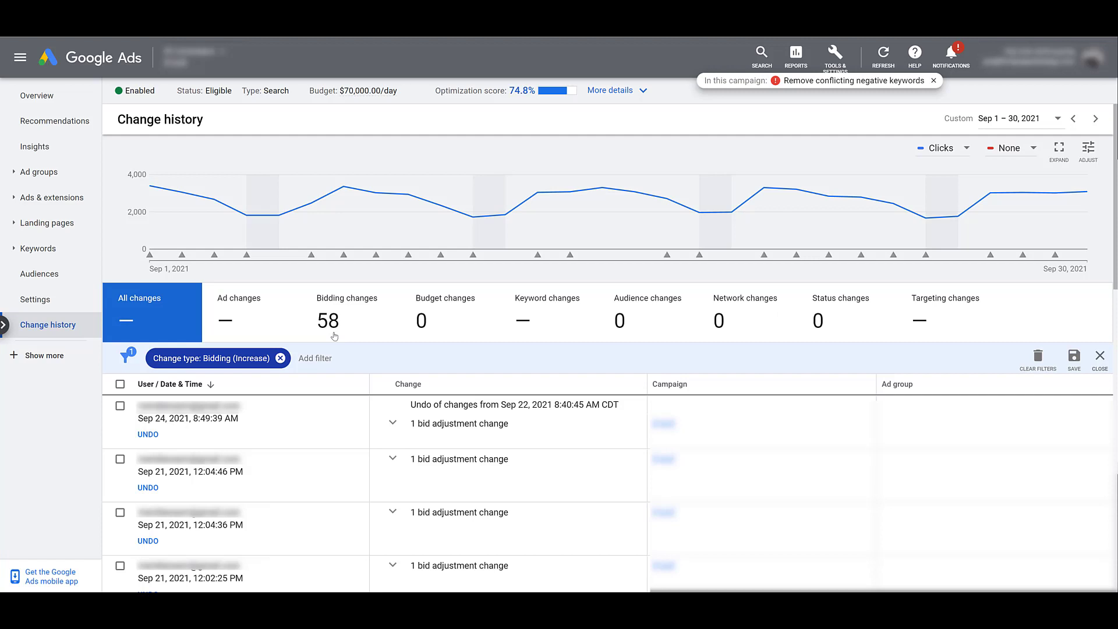
Step: Replace the Bidding (Increase) filter with a User filter for the first user
left_click(280, 357)
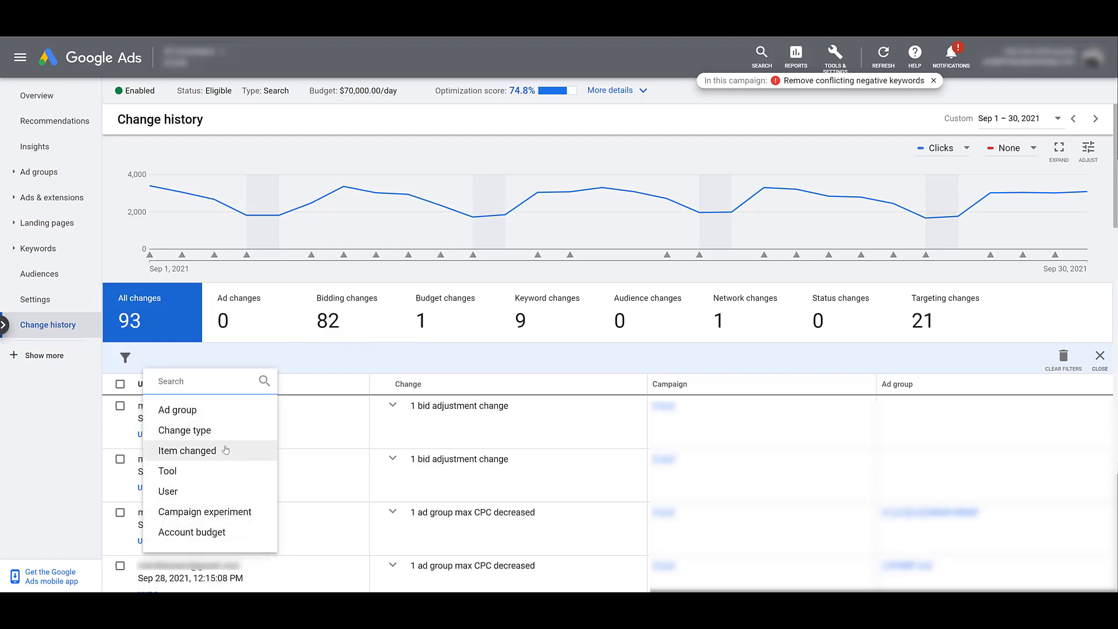
left_click(224, 494)
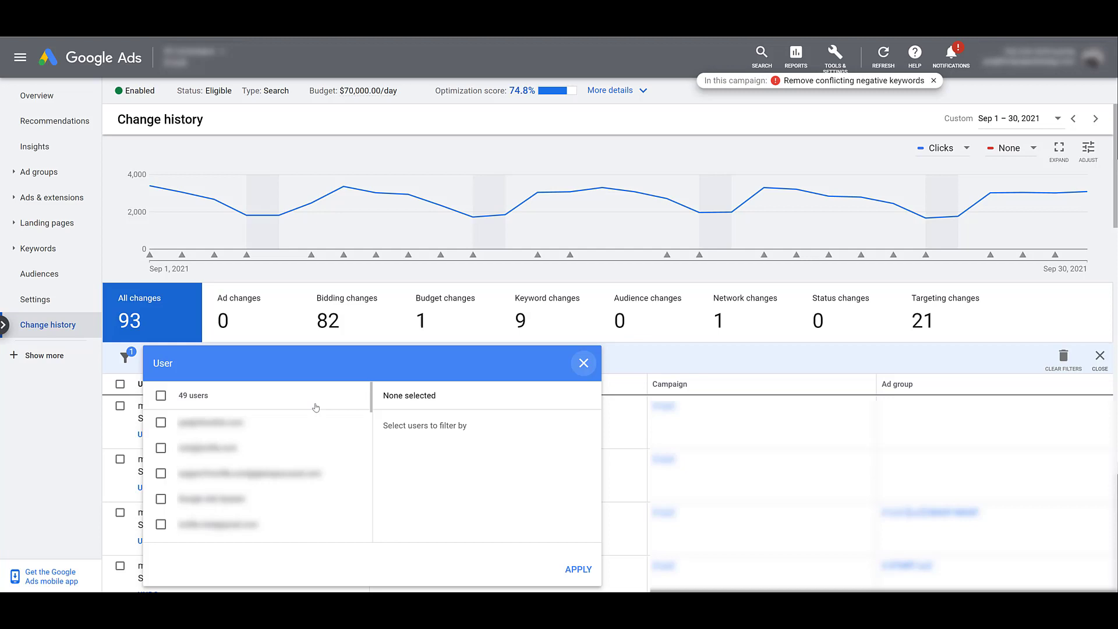
left_click(161, 422)
left_click(579, 569)
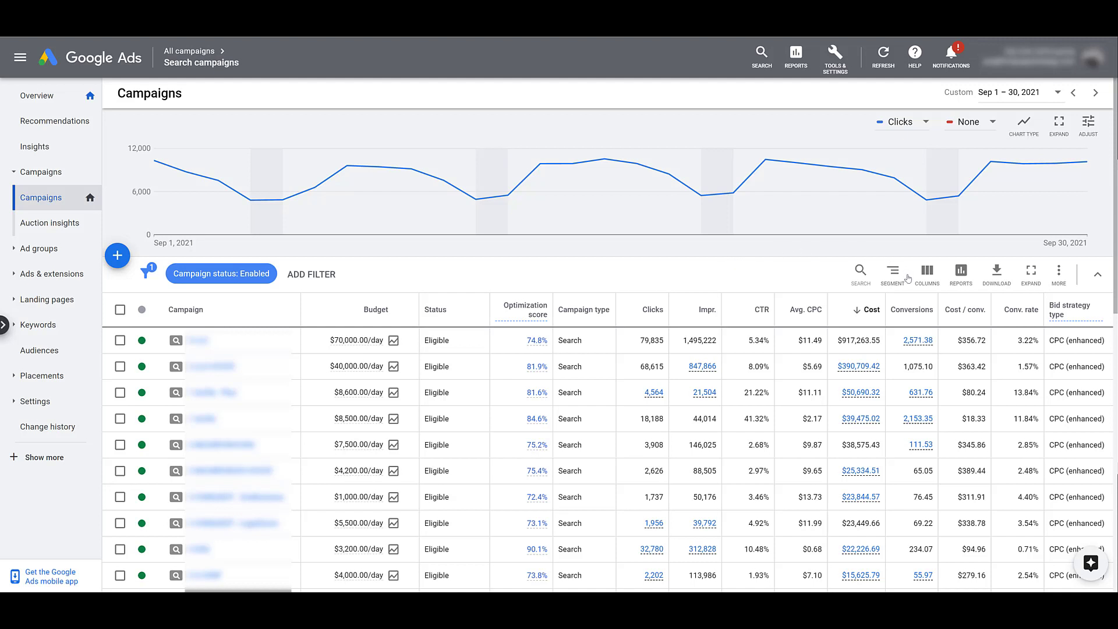
Step: Add all eight Change History columns, Keyword changes through All changes, to the campaigns table
left_click(926, 271)
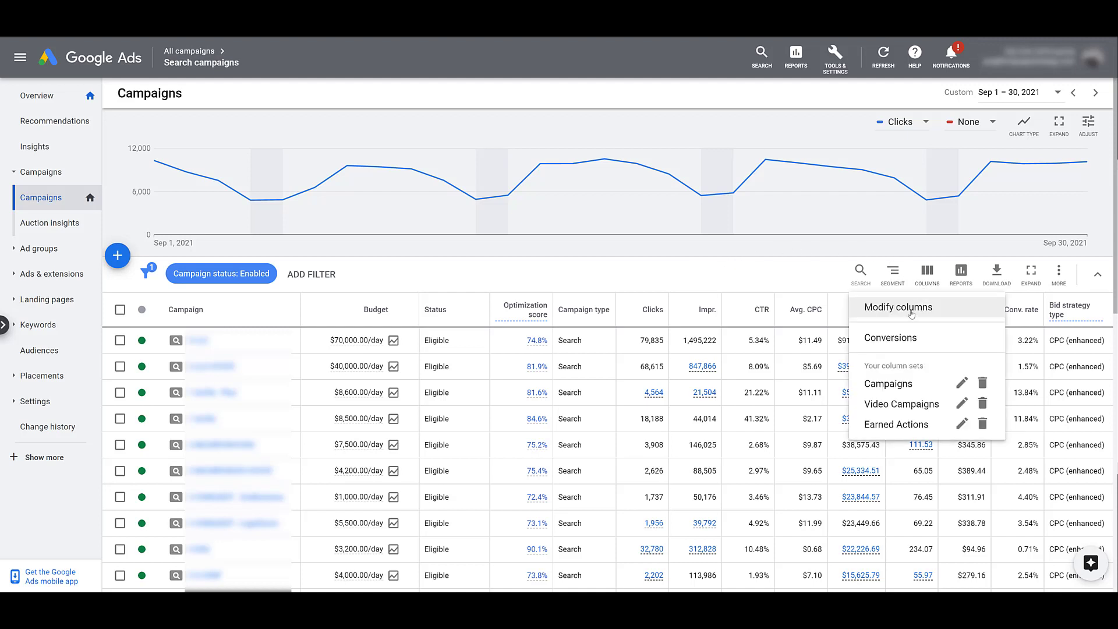
left_click(912, 313)
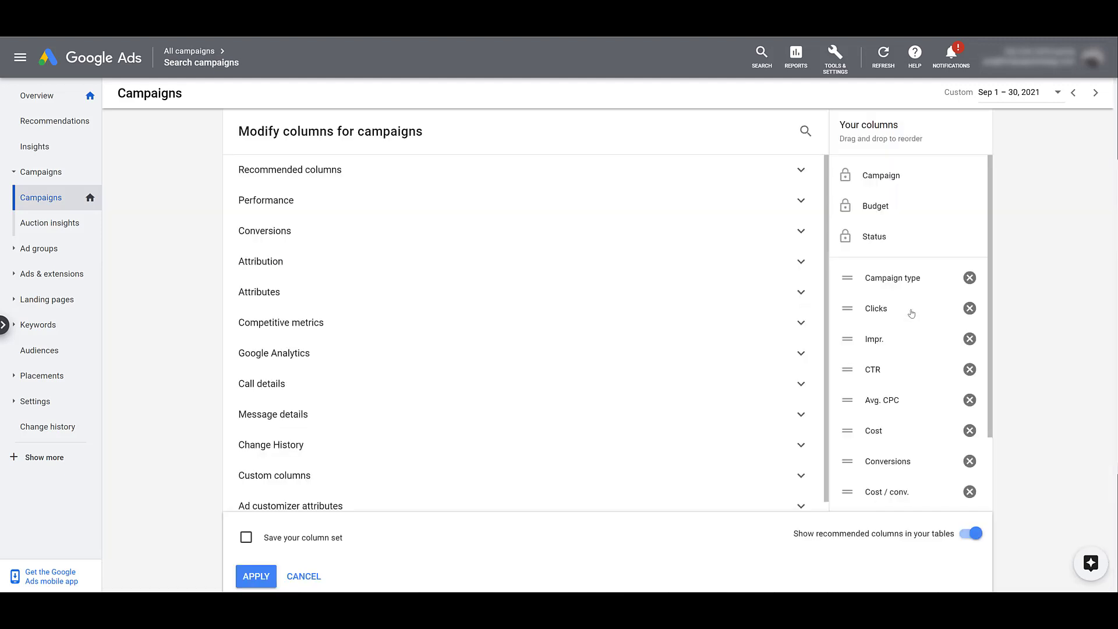
left_click(801, 445)
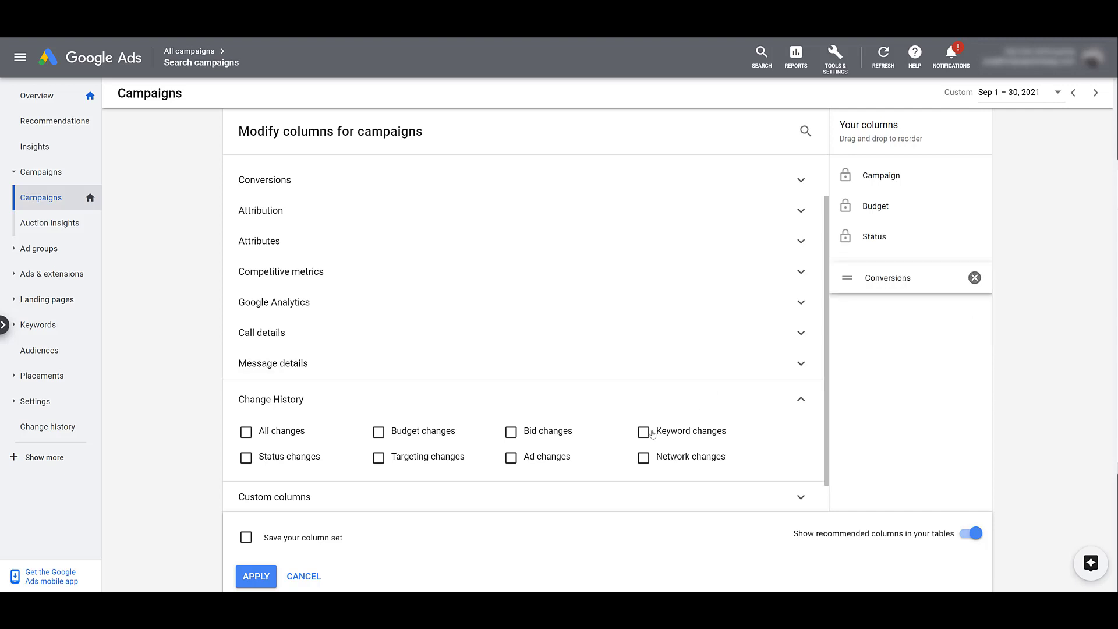
mouse_move(645, 434)
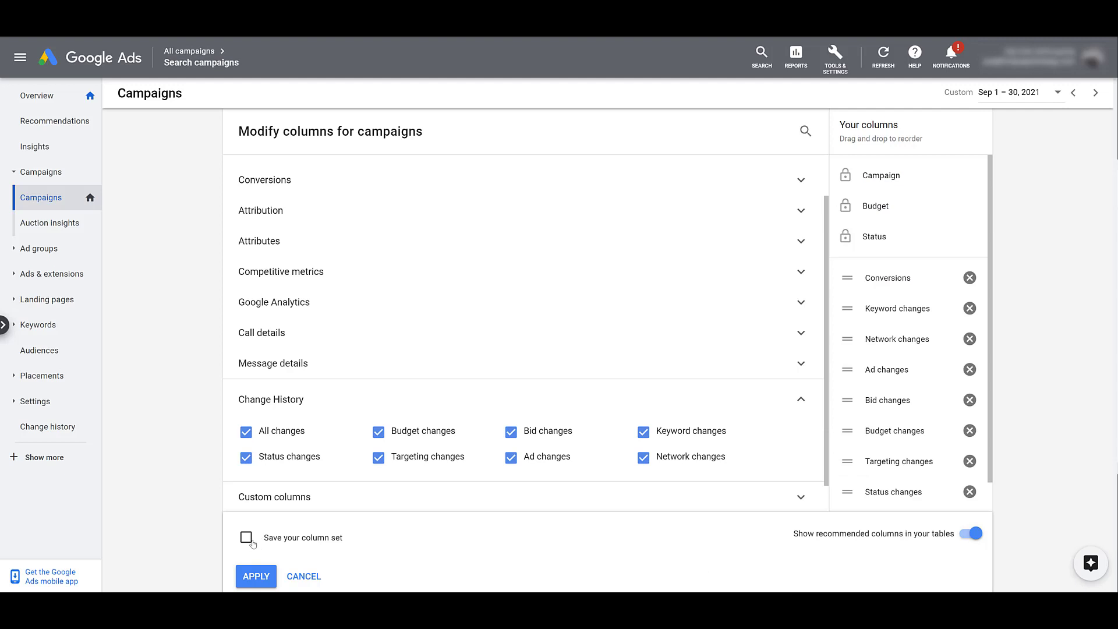
left_click(254, 576)
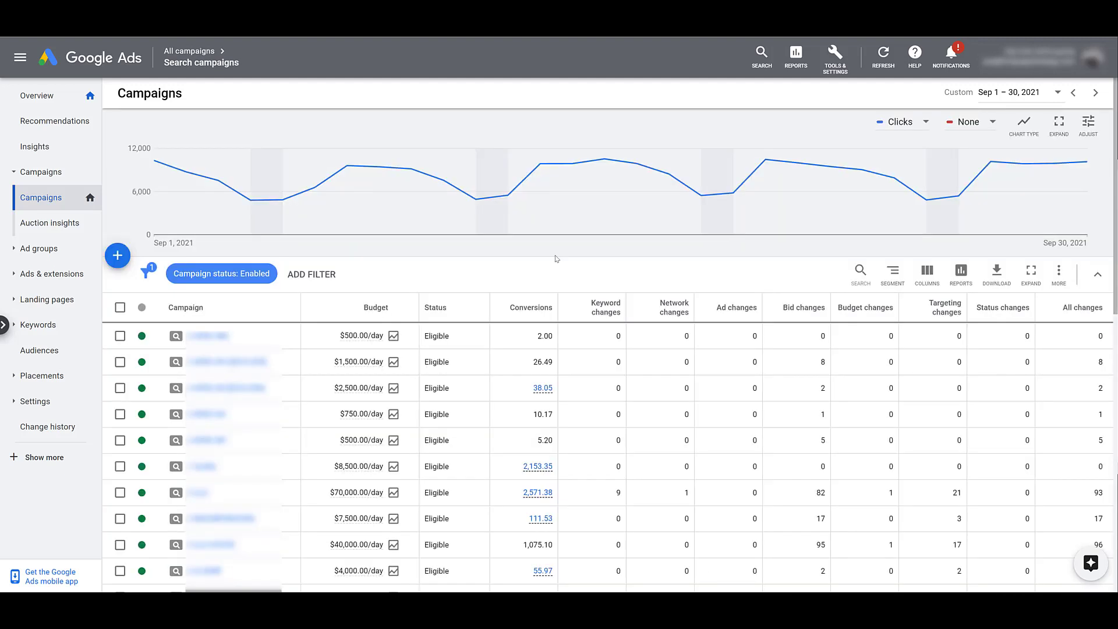